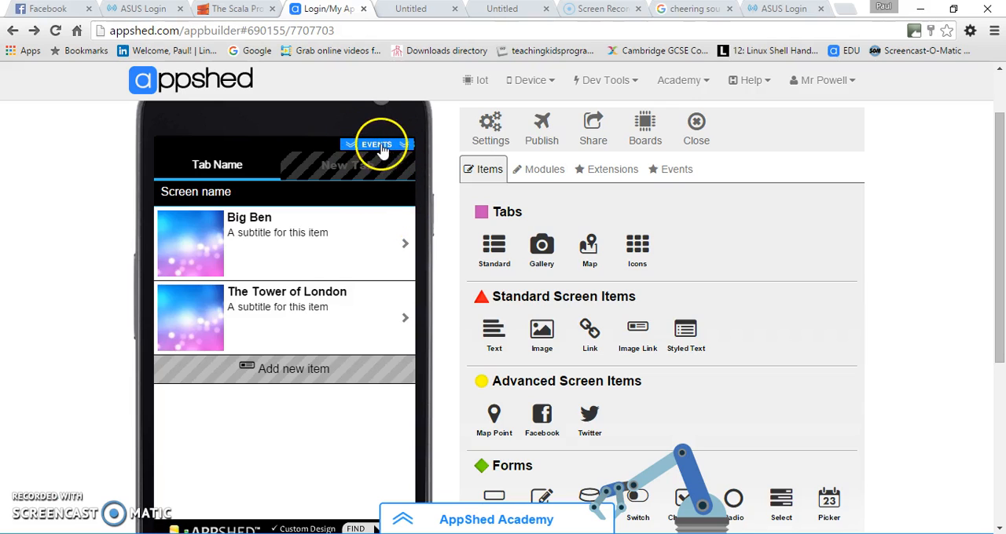
# Show the app's events area and add a Location device event
pyautogui.click(380, 147)
pyautogui.click(480, 171)
pyautogui.click(673, 170)
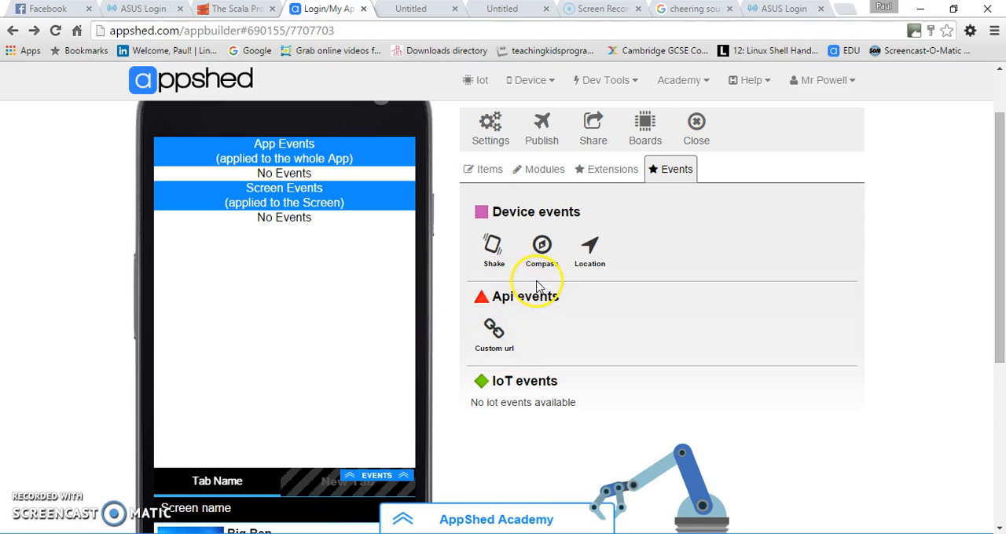
pyautogui.click(592, 249)
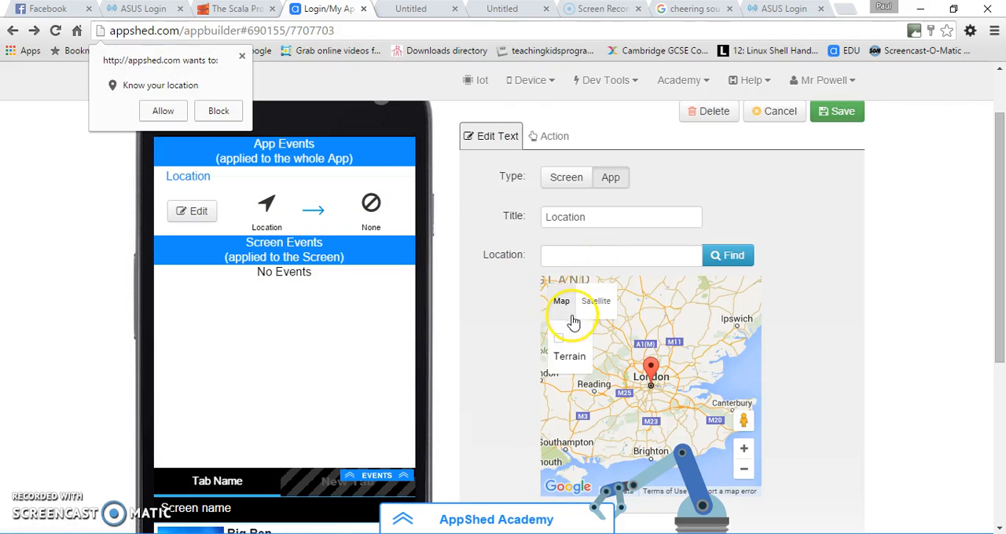
# Place the new Location event's map marker at Big Ben in central London
pyautogui.moveTo(994, 280)
pyautogui.mouseDown()
pyautogui.moveTo(1002, 346)
pyautogui.moveTo(999, 262)
pyautogui.moveTo(1000, 283)
pyautogui.mouseUp()
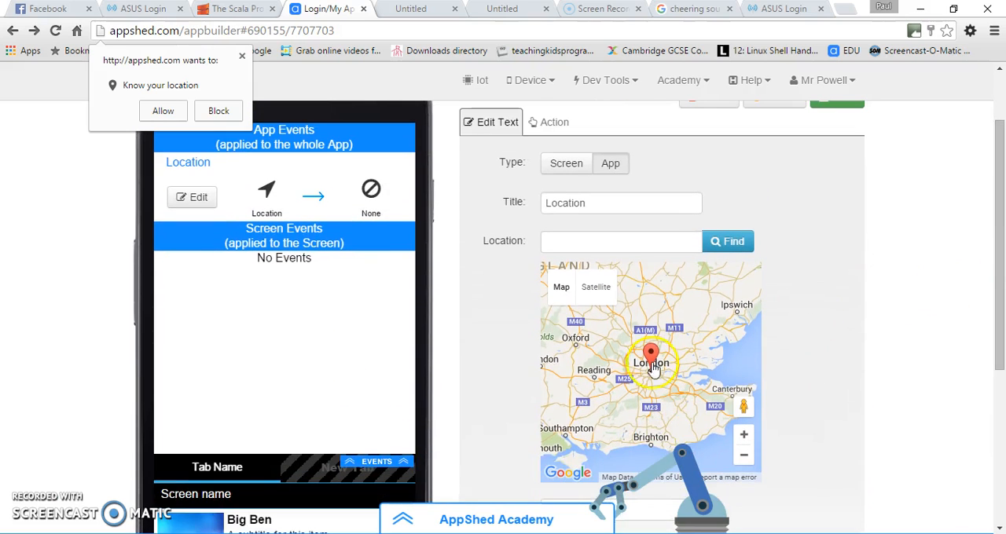
pyautogui.scroll(3, 656, 369)
pyautogui.moveTo(633, 385); pyautogui.dragTo(712, 362)
pyautogui.scroll(5, 695, 368)
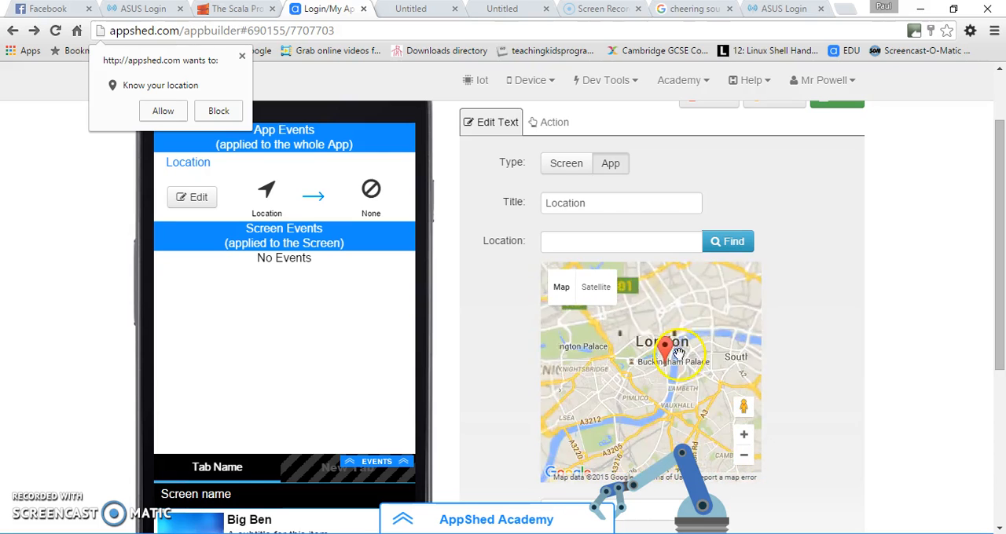
pyautogui.moveTo(610, 350); pyautogui.dragTo(622, 353)
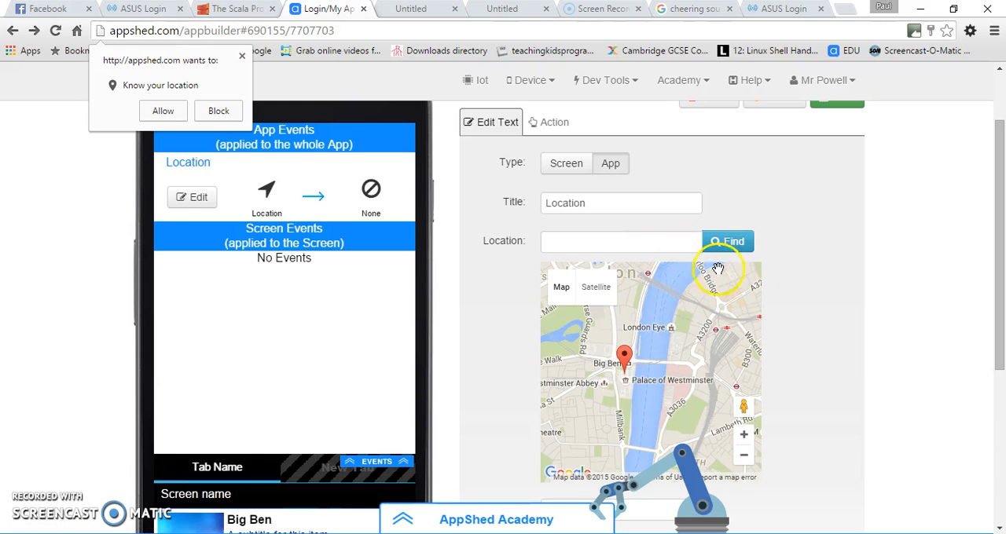
# Review the Location event's range setting and fine-tune the marker's position at Big Ben
pyautogui.scroll(-3, 825, 336)
pyautogui.scroll(1, 813, 339)
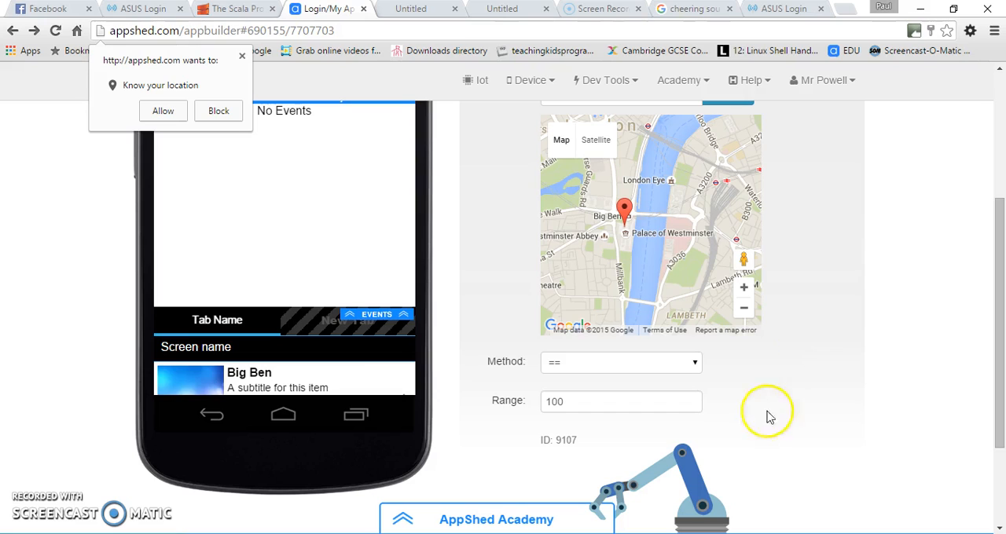
pyautogui.click(575, 403)
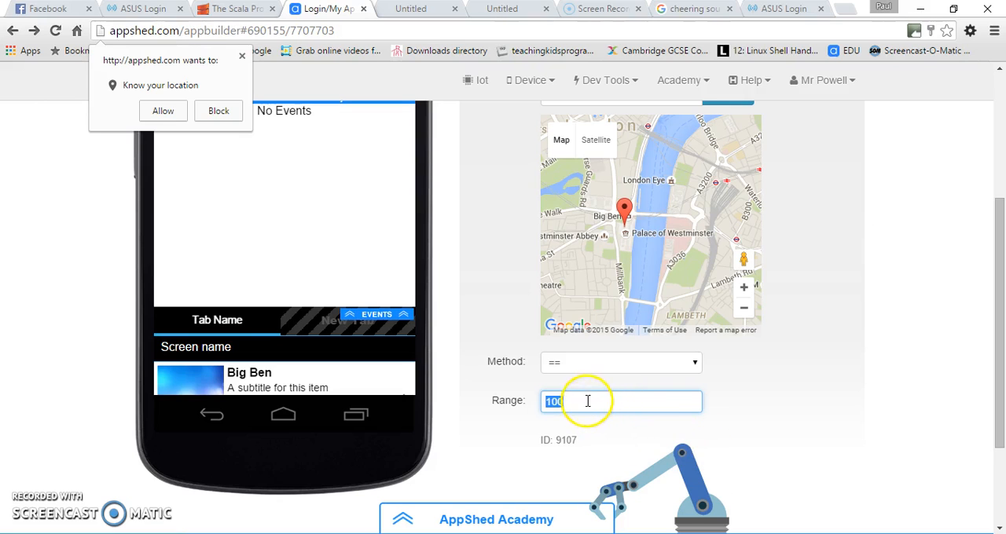
pyautogui.click(619, 209)
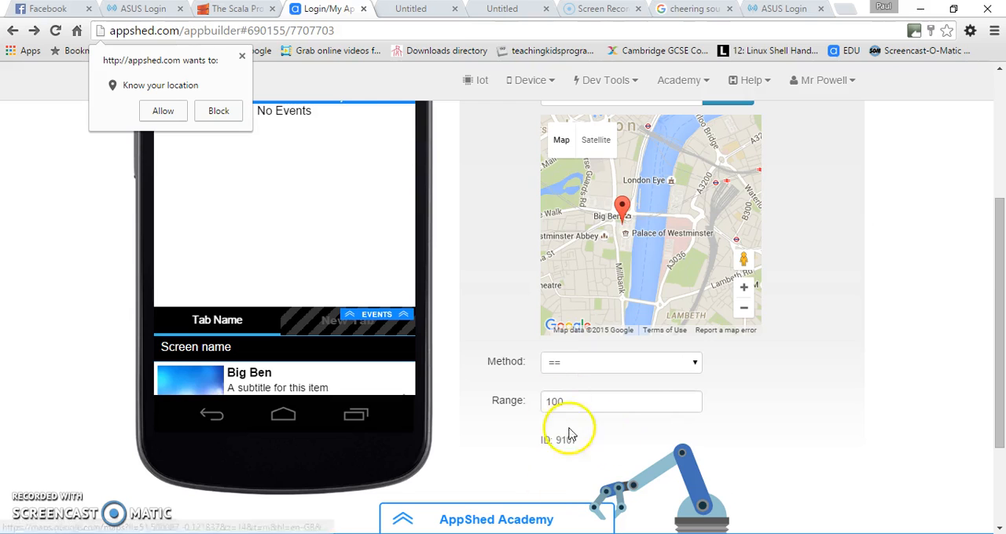
pyautogui.scroll(1, 556, 437)
pyautogui.scroll(4, 634, 359)
pyautogui.scroll(-4, 604, 360)
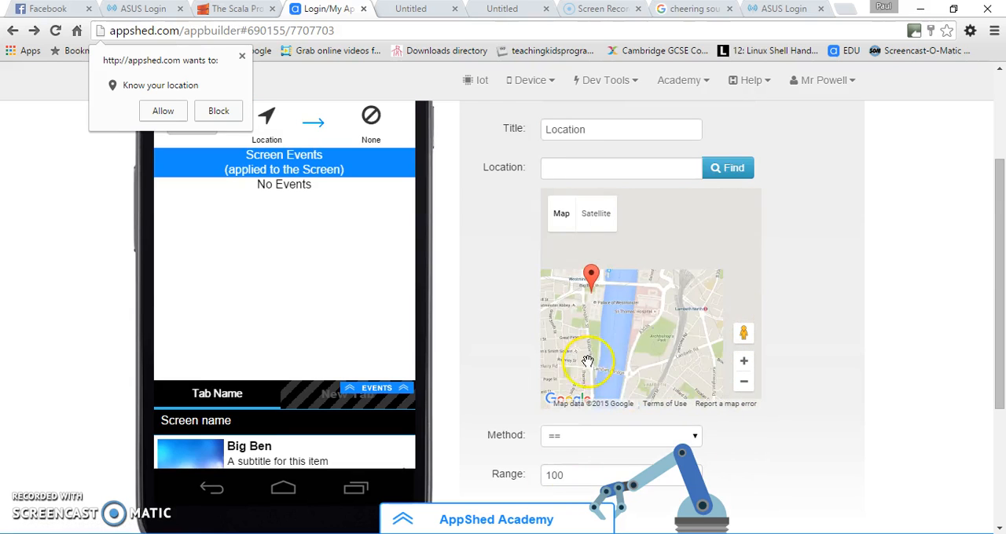
pyautogui.moveTo(1003, 306); pyautogui.dragTo(1002, 227)
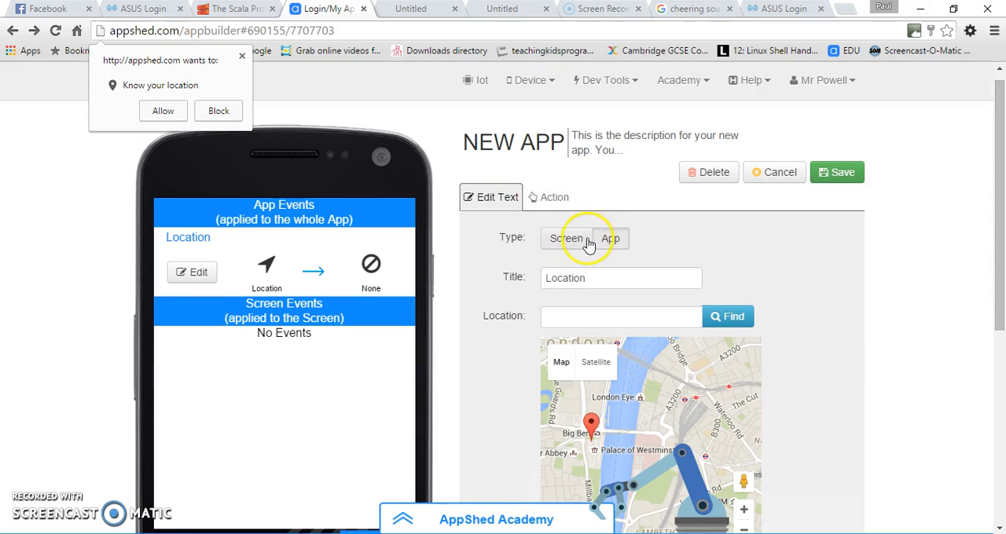
# Title the location event "Big Ben" and choose App as its type
pyautogui.moveTo(599, 276); pyautogui.dragTo(562, 277)
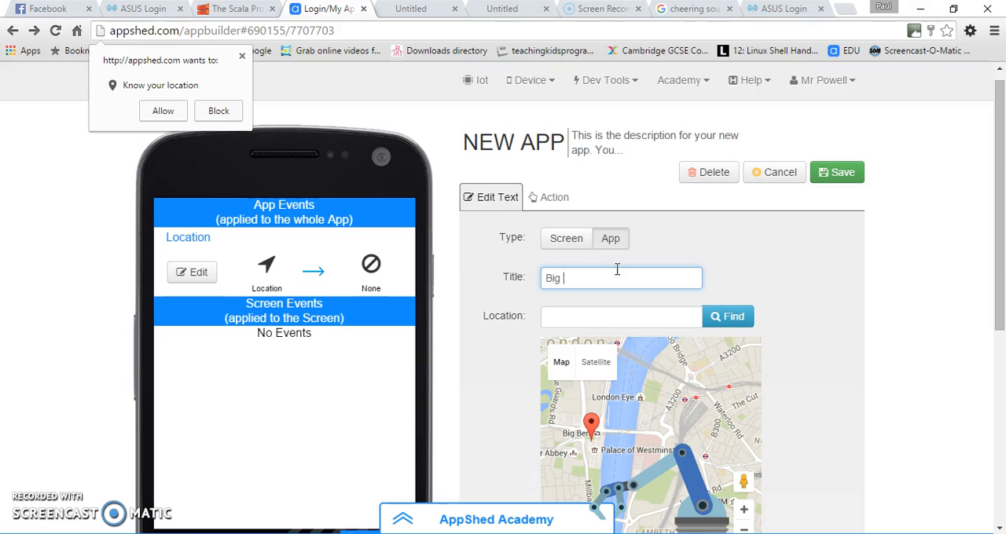
pyautogui.click(568, 238)
pyautogui.click(620, 245)
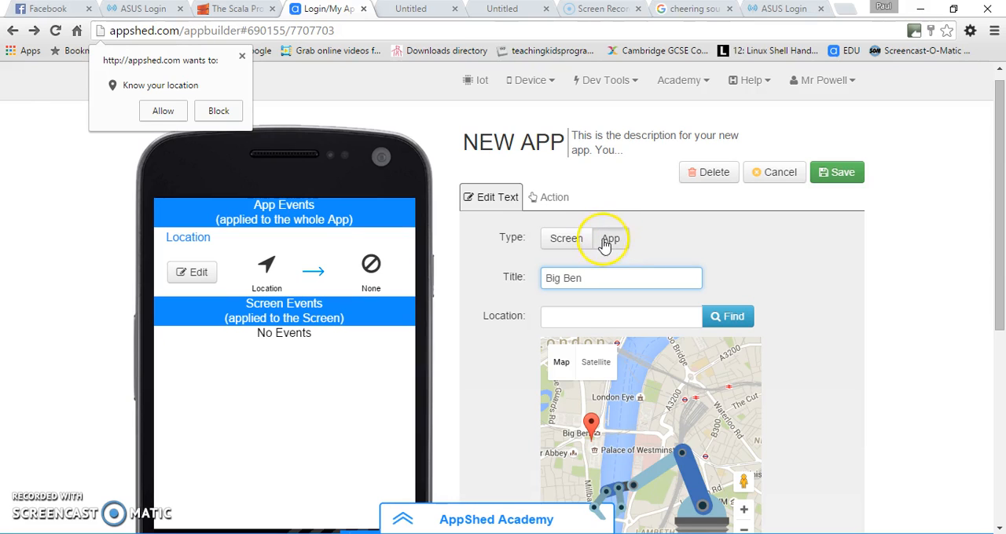
# Review the available actions for the Big Ben event and change its action to Jump to Screen
pyautogui.click(554, 198)
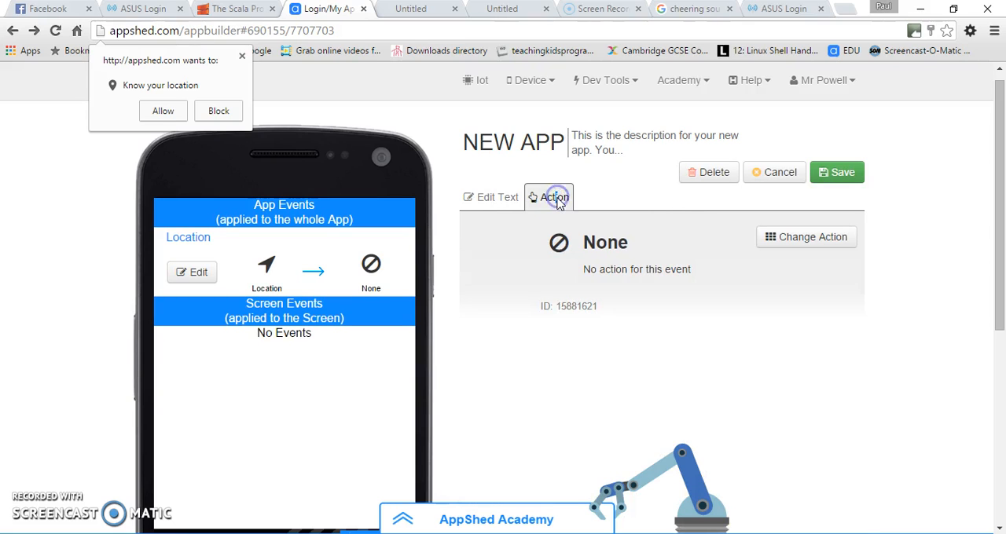
pyautogui.click(832, 244)
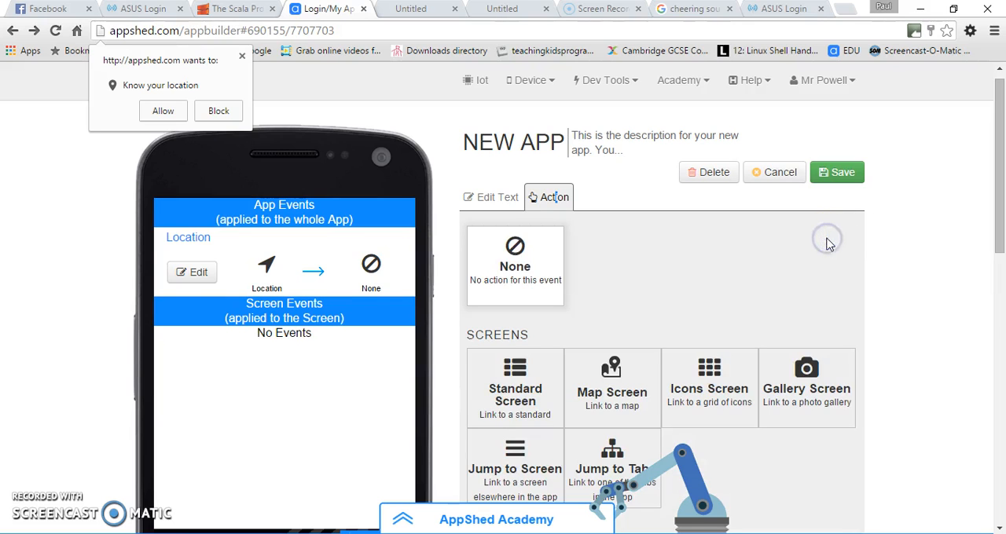
pyautogui.scroll(-2, 831, 280)
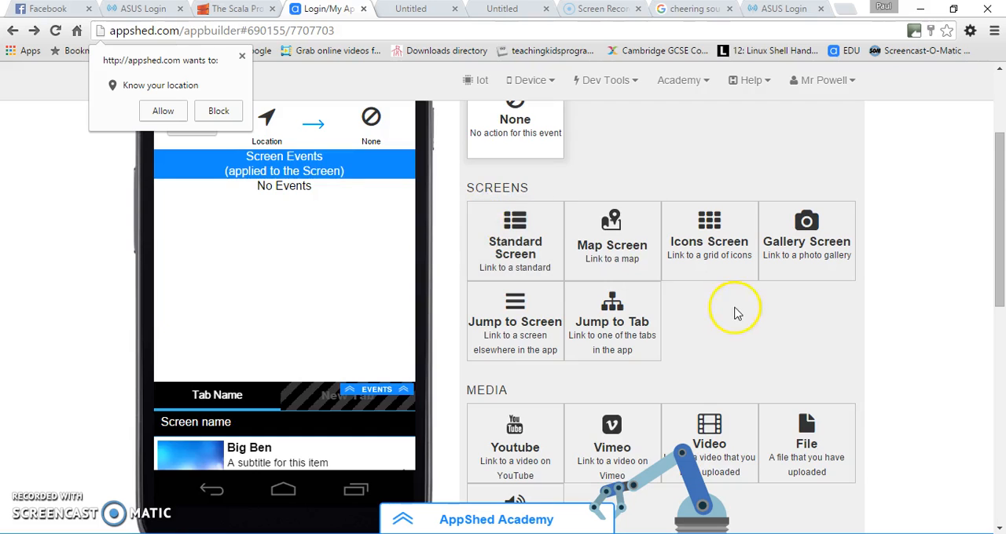
pyautogui.scroll(-2, 737, 313)
pyautogui.scroll(-2, 610, 406)
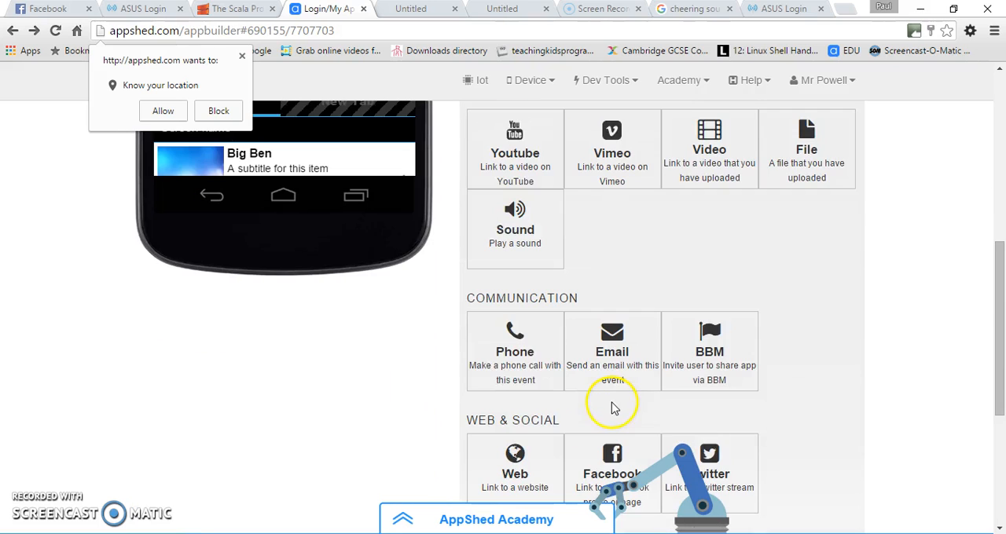
pyautogui.scroll(-3, 550, 424)
pyautogui.scroll(1, 597, 361)
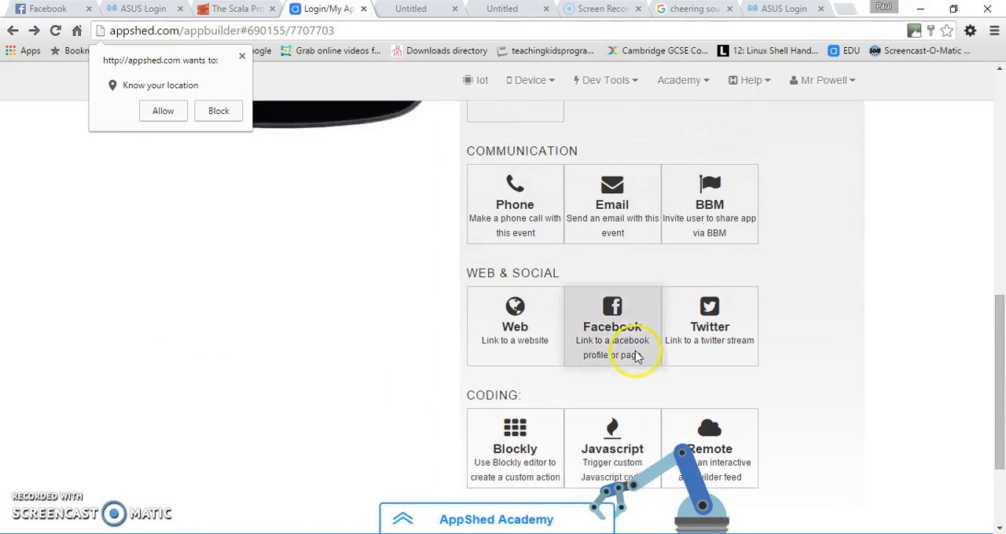
pyautogui.scroll(7, 635, 350)
pyautogui.scroll(-1, 667, 370)
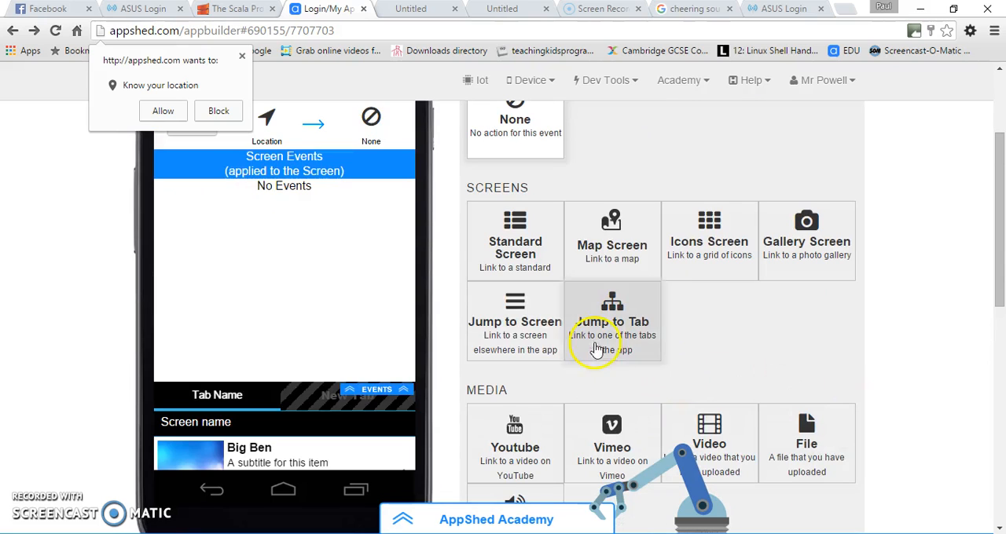
pyautogui.click(517, 324)
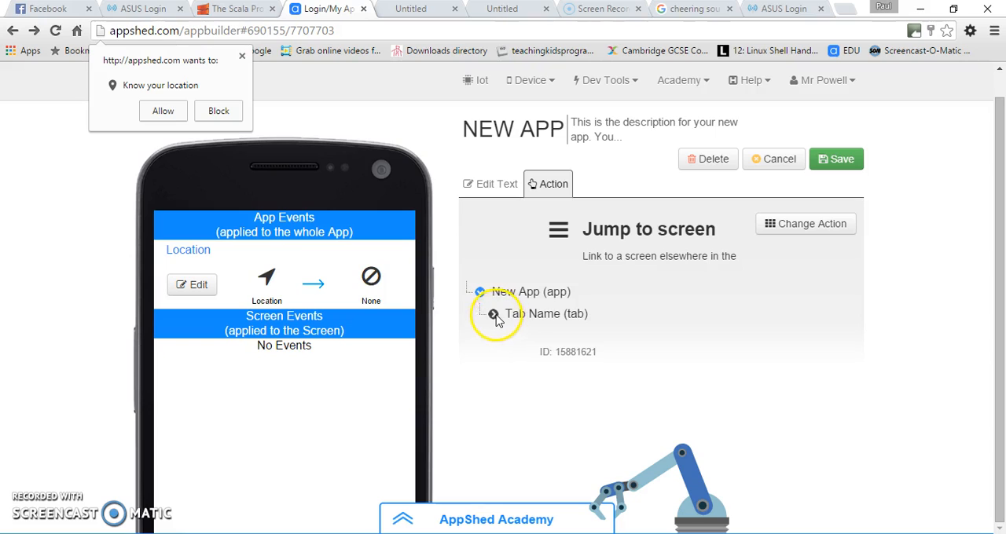
# Choose the first list screen nested under the main list screen as the jump target and save the event
pyautogui.click(493, 314)
pyautogui.click(509, 337)
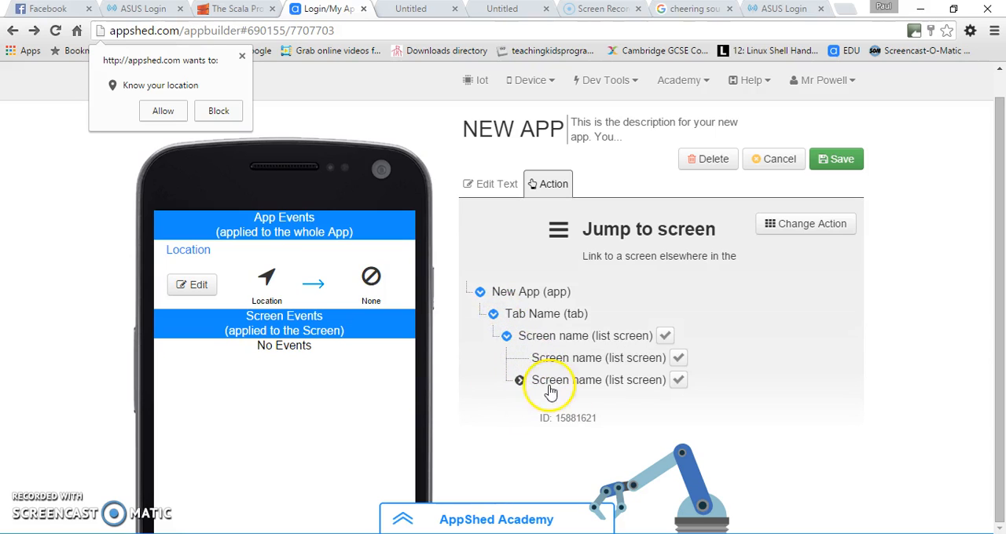
pyautogui.click(613, 359)
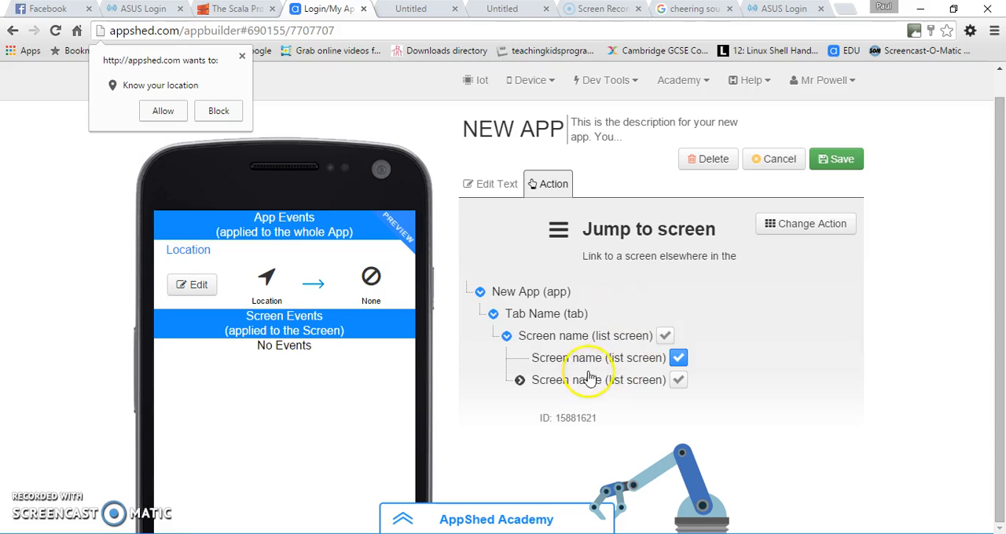
pyautogui.click(844, 165)
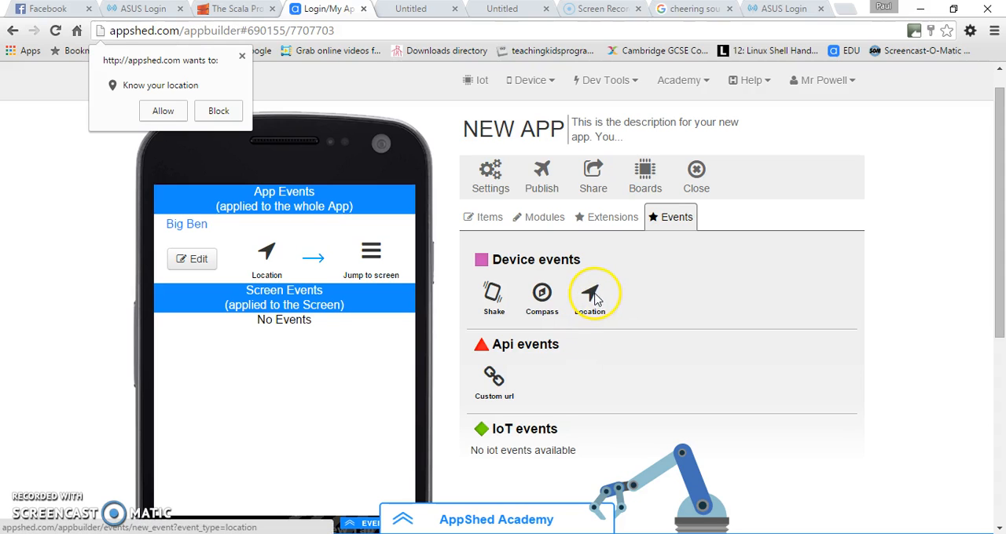
# Add a second Location event and title it "The Tower"
pyautogui.click(589, 296)
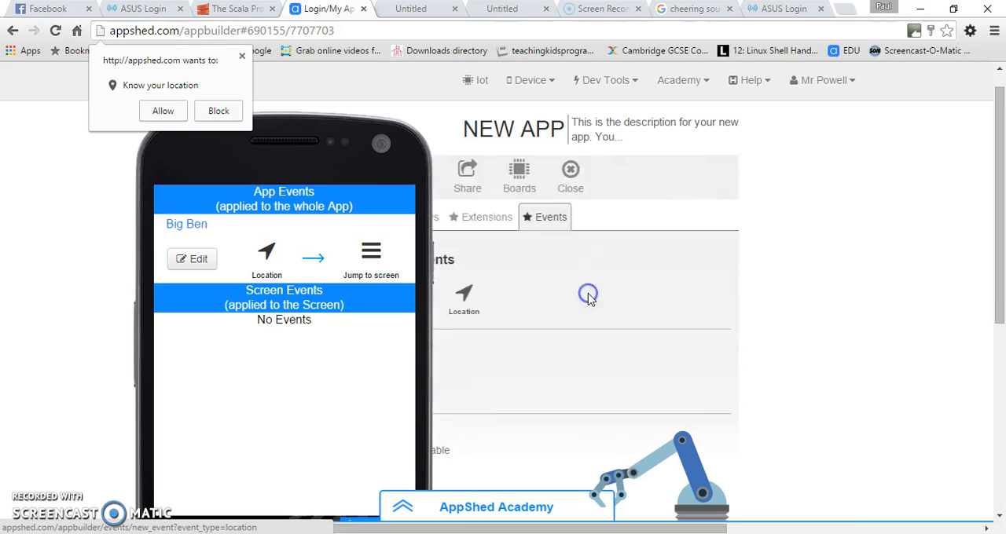
pyautogui.moveTo(615, 267); pyautogui.dragTo(483, 262)
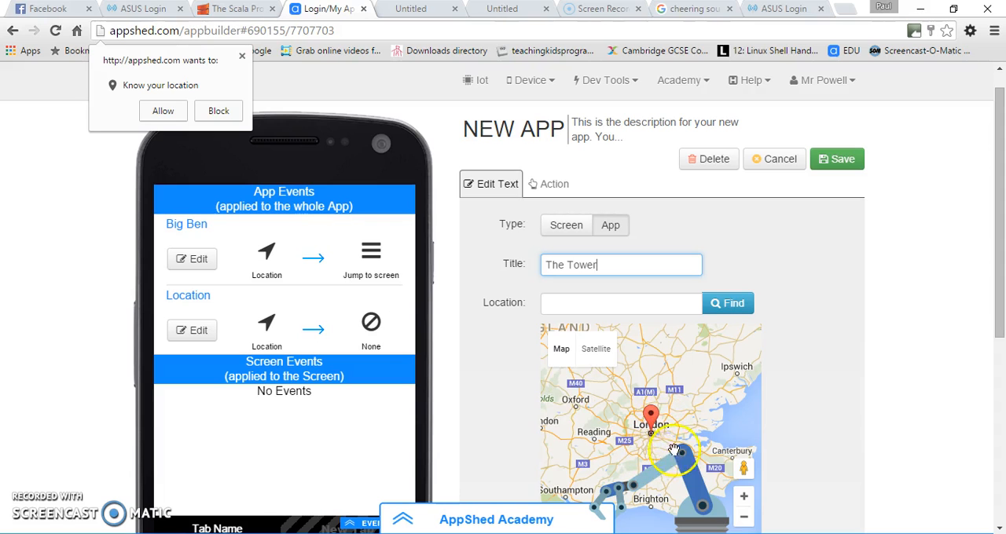
# Locate the Tower of London on the new event's location map
pyautogui.click(670, 436)
pyautogui.moveTo(662, 420); pyautogui.dragTo(670, 376)
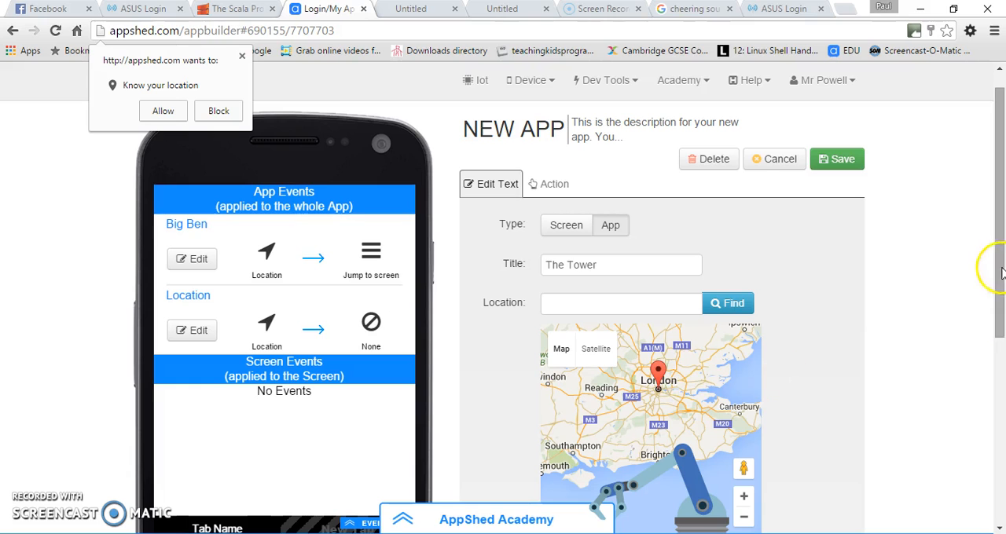
pyautogui.moveTo(1001, 306); pyautogui.dragTo(1001, 362)
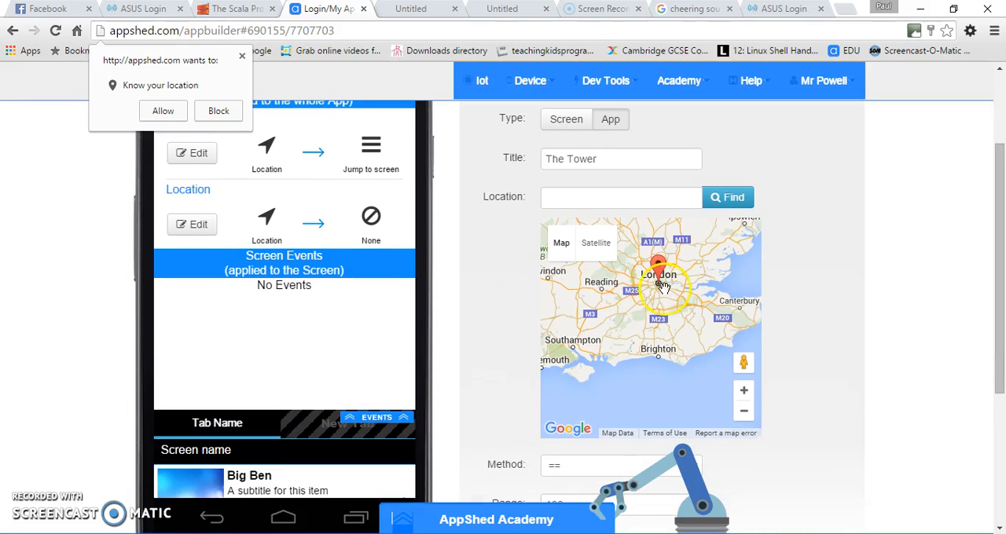
pyautogui.click(744, 390)
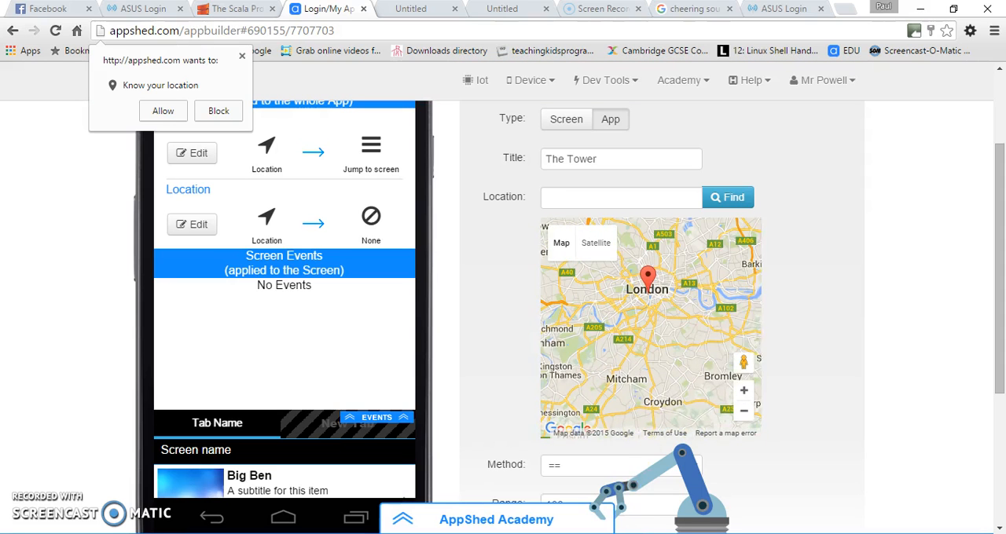
pyautogui.moveTo(686, 305); pyautogui.dragTo(577, 307)
pyautogui.click(744, 395)
pyautogui.click(744, 395)
pyautogui.click(743, 394)
pyautogui.moveTo(623, 354); pyautogui.dragTo(653, 354)
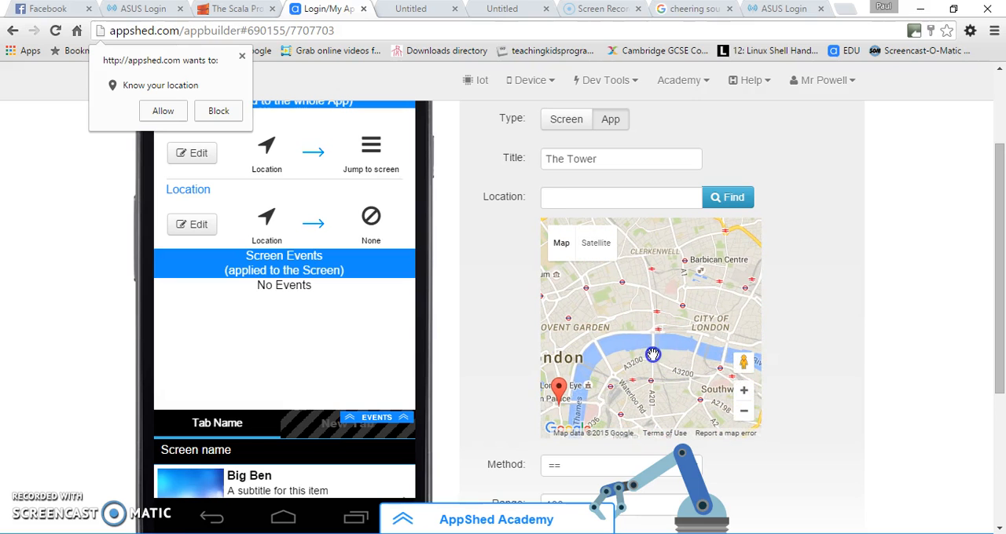
pyautogui.click(743, 390)
pyautogui.click(743, 391)
pyautogui.click(743, 390)
pyautogui.moveTo(557, 346); pyautogui.dragTo(501, 330)
pyautogui.moveTo(685, 327); pyautogui.dragTo(509, 289)
pyautogui.moveTo(621, 326); pyautogui.dragTo(669, 349)
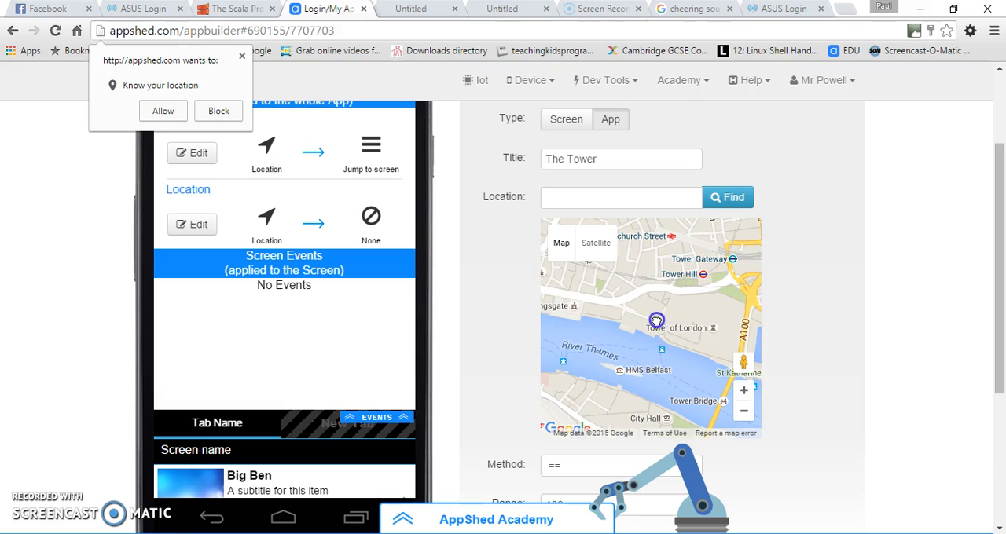
pyautogui.doubleClick(656, 320)
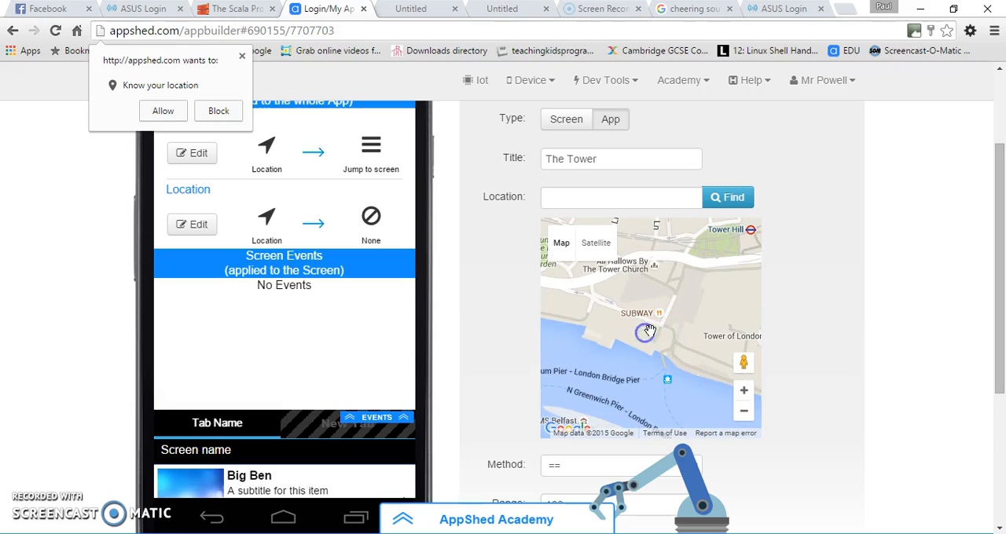
# Move The Tower event's map marker onto the Tower of London
pyautogui.scroll(-6, 657, 330)
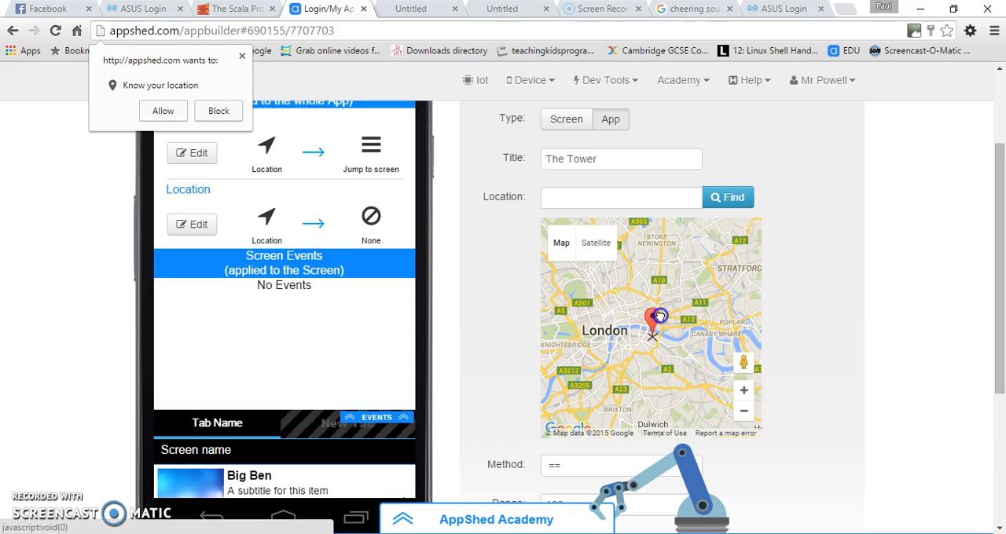
pyautogui.scroll(3, 667, 330)
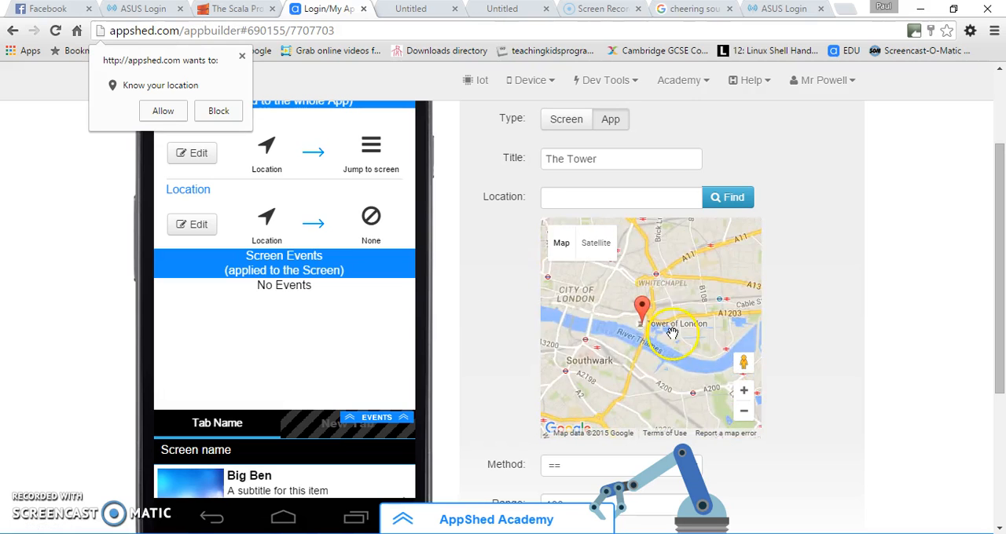
pyautogui.doubleClick(640, 314)
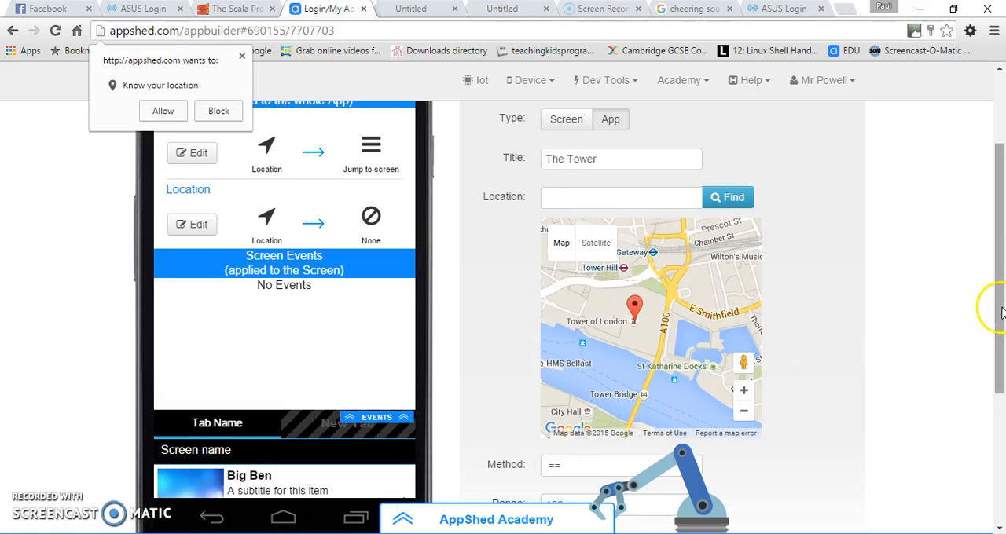
# Set The Tower event's range to 15
pyautogui.moveTo(998, 303); pyautogui.dragTo(998, 369)
pyautogui.click(610, 377)
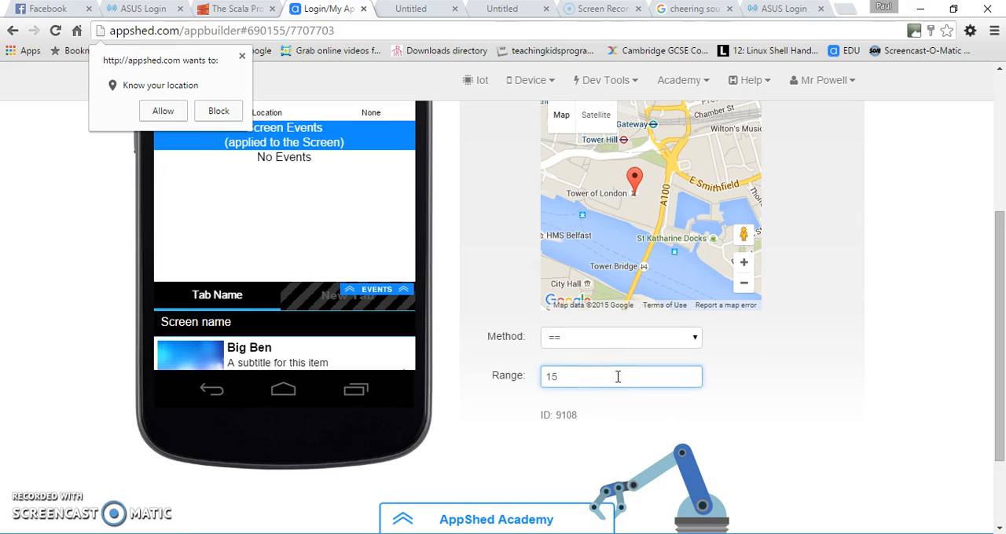
pyautogui.moveTo(998, 381); pyautogui.dragTo(998, 259)
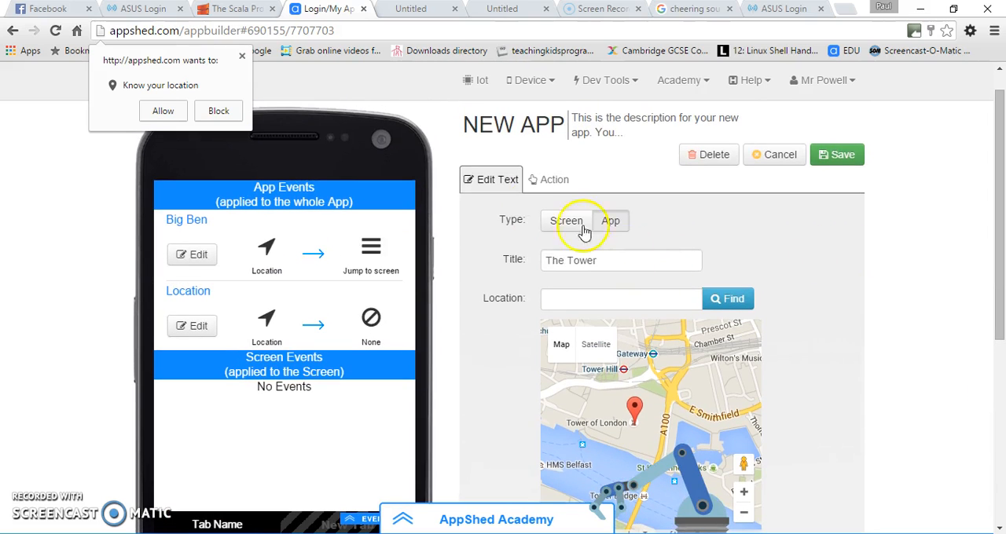
# Set The Tower event's action to Jump to Screen, target the second nested list screen, and save the event
pyautogui.click(553, 181)
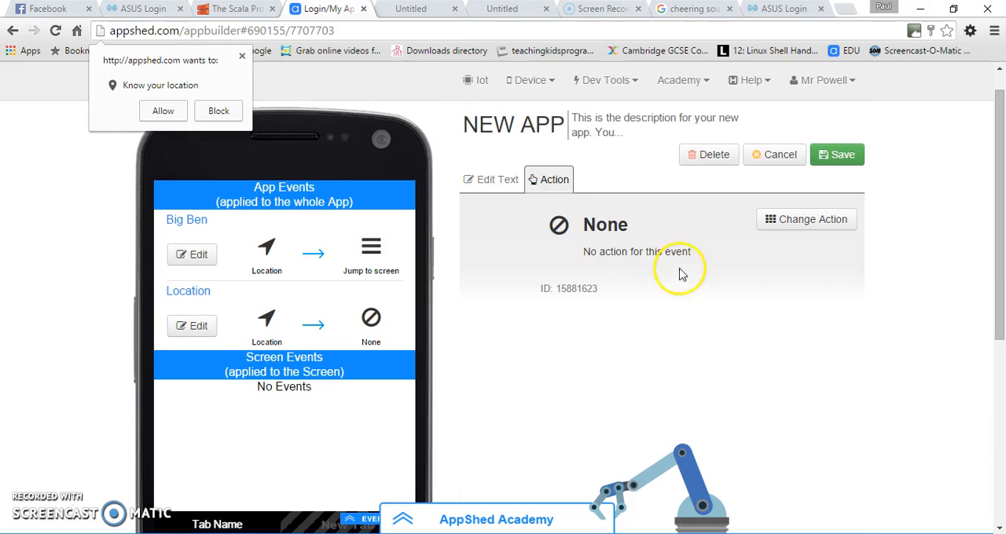
pyautogui.click(788, 222)
pyautogui.scroll(-1, 615, 427)
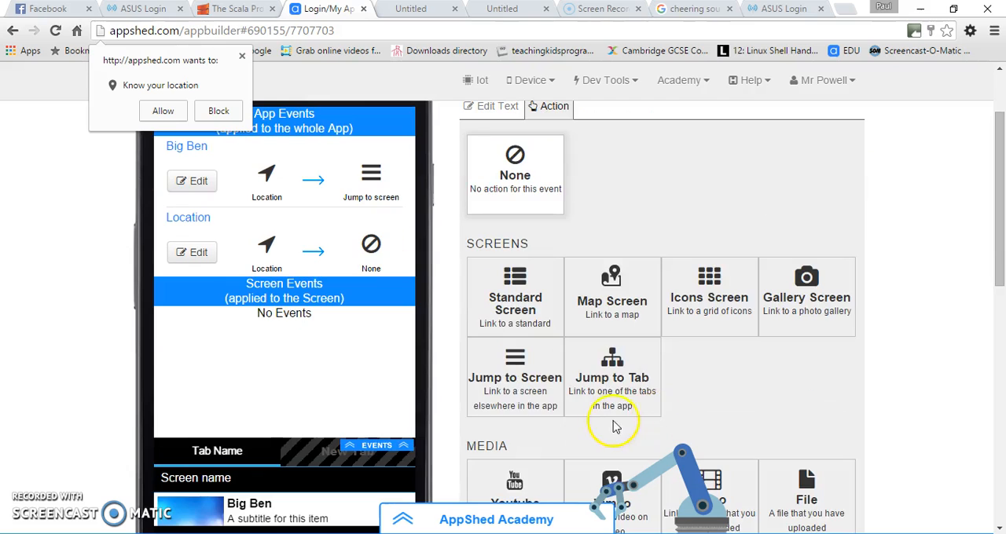
pyautogui.click(511, 384)
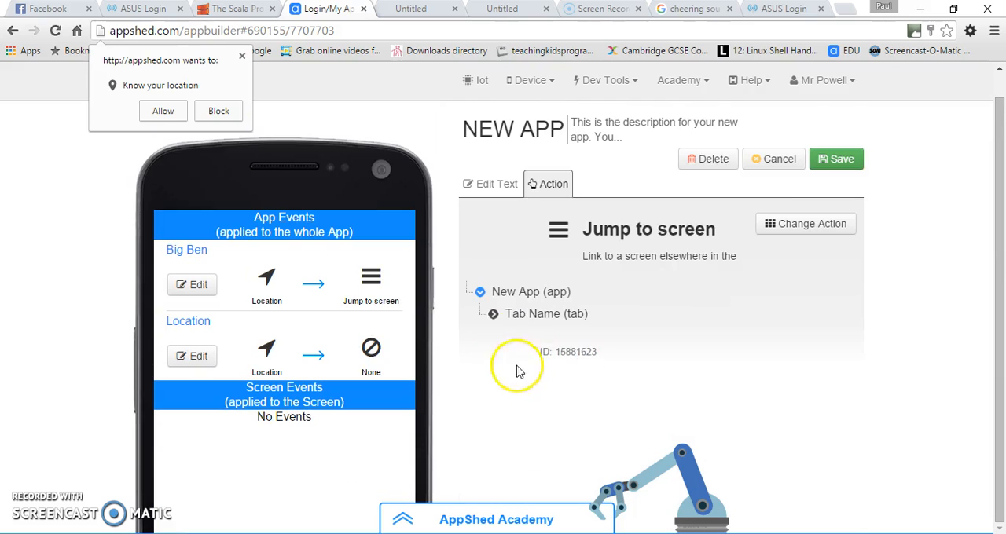
pyautogui.click(492, 314)
pyautogui.click(509, 337)
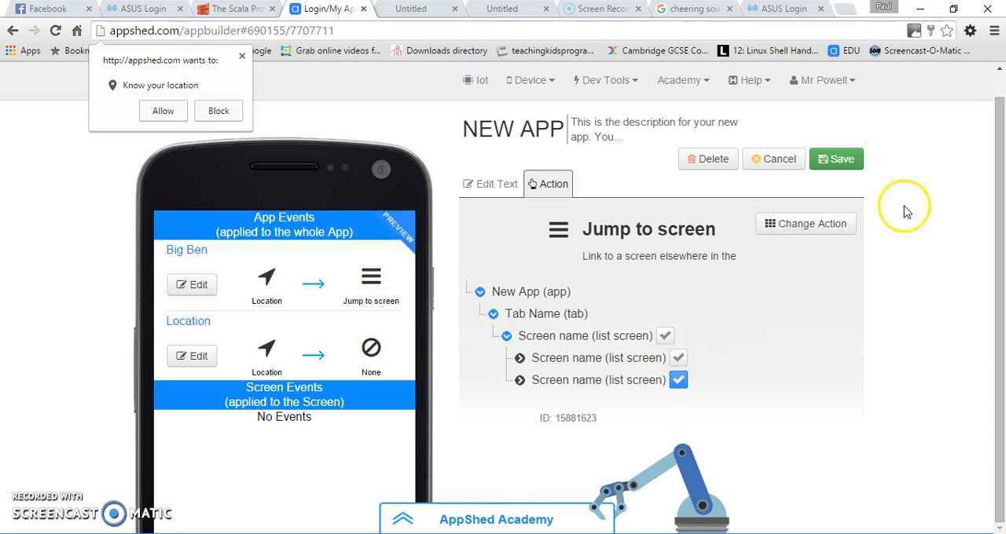
pyautogui.click(841, 160)
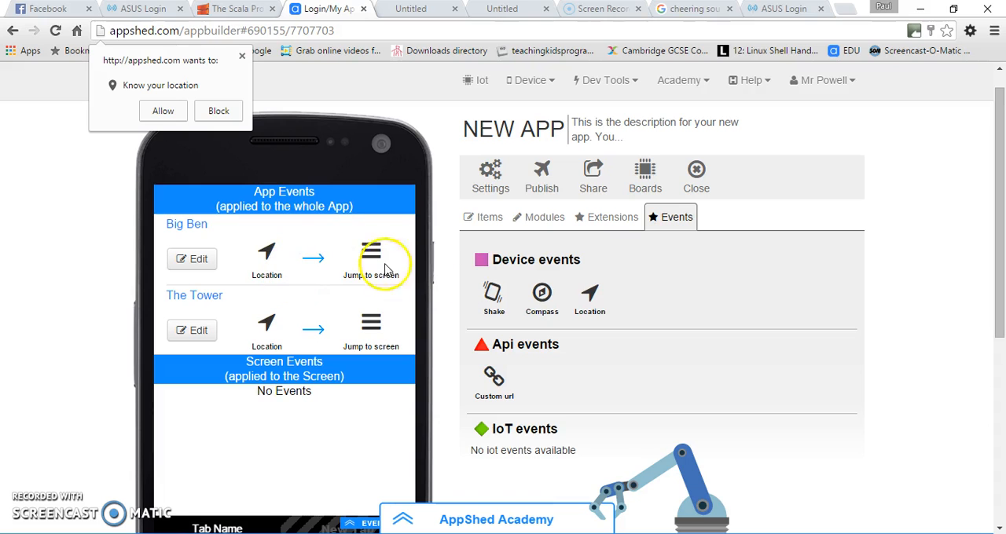
# Open the preview page of the app with its simulated device events
pyautogui.scroll(-2, 496, 357)
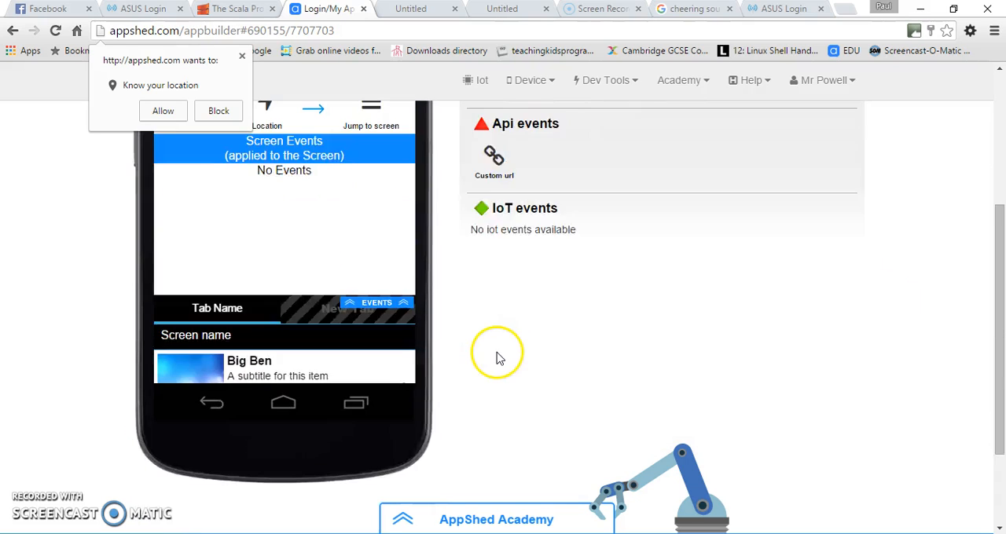
pyautogui.scroll(3, 498, 354)
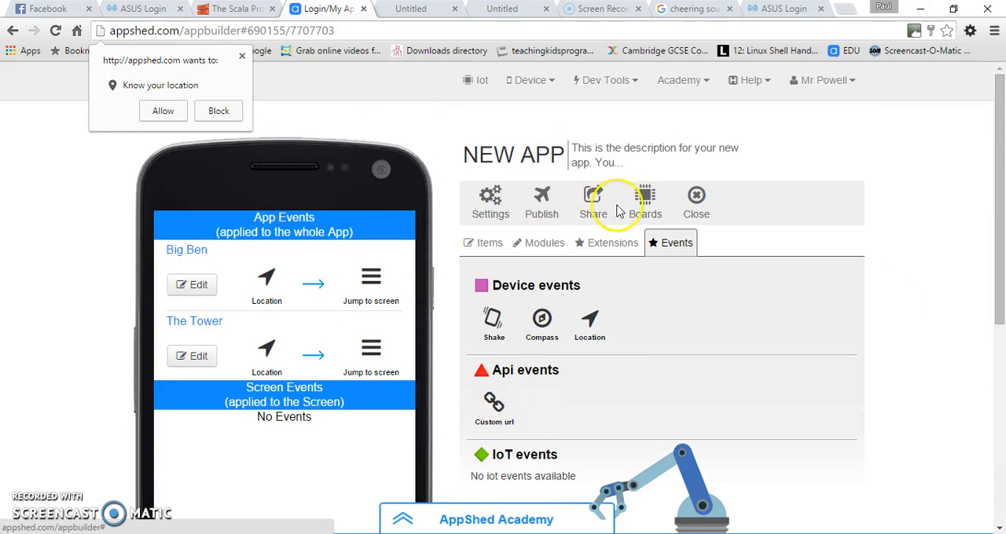
pyautogui.click(592, 203)
pyautogui.click(598, 256)
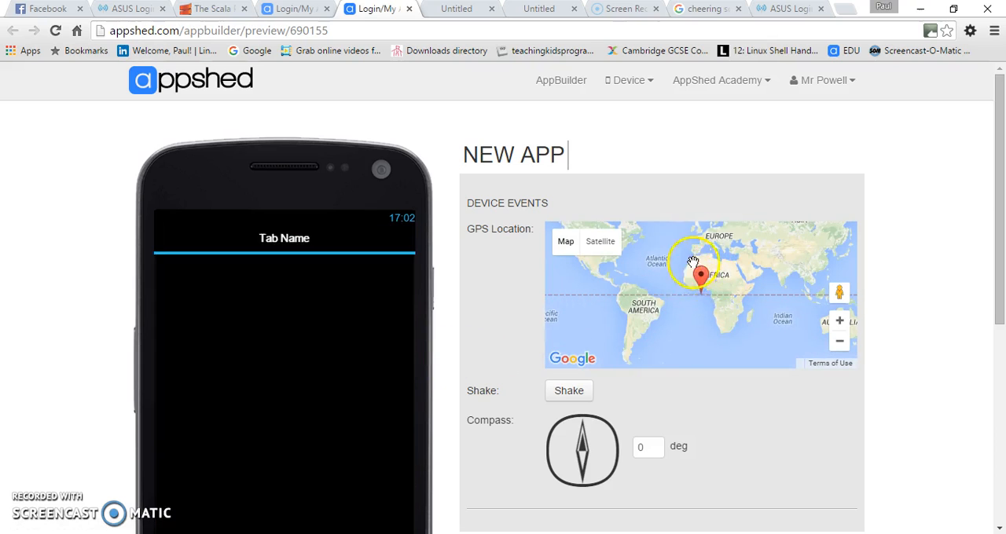
# Test the location events by moving the preview's simulated GPS marker through central London to Big Ben and away to Southwark
pyautogui.moveTo(733, 309)
pyautogui.mouseDown()
pyautogui.moveTo(745, 308)
pyautogui.moveTo(729, 304)
pyautogui.mouseUp()
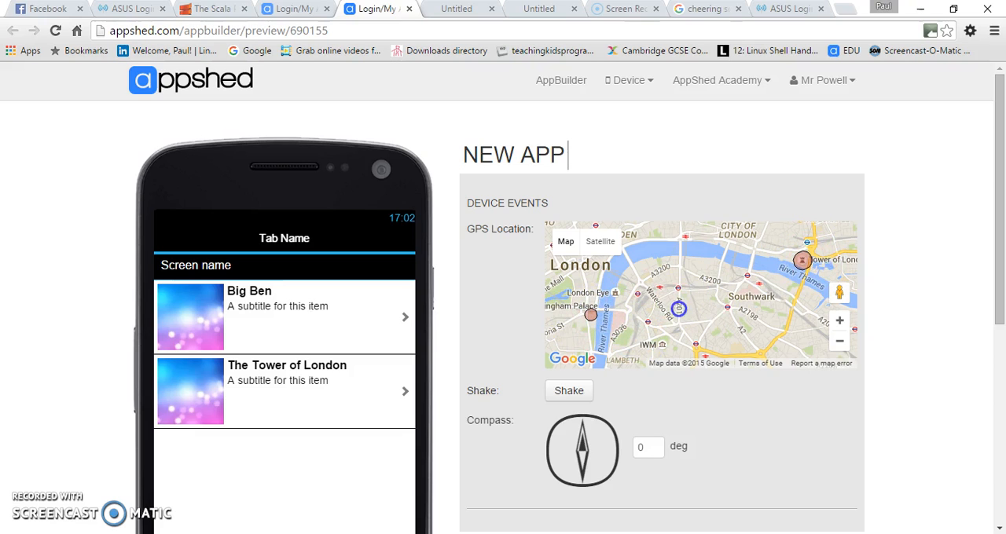
pyautogui.moveTo(677, 290)
pyautogui.mouseDown()
pyautogui.moveTo(699, 273)
pyautogui.moveTo(682, 269)
pyautogui.mouseUp()
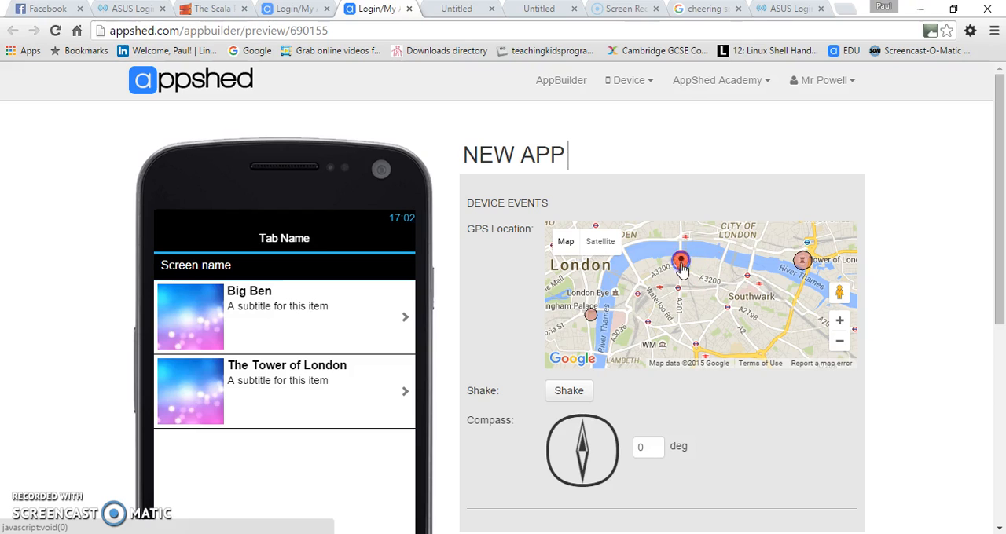
pyautogui.click(676, 277)
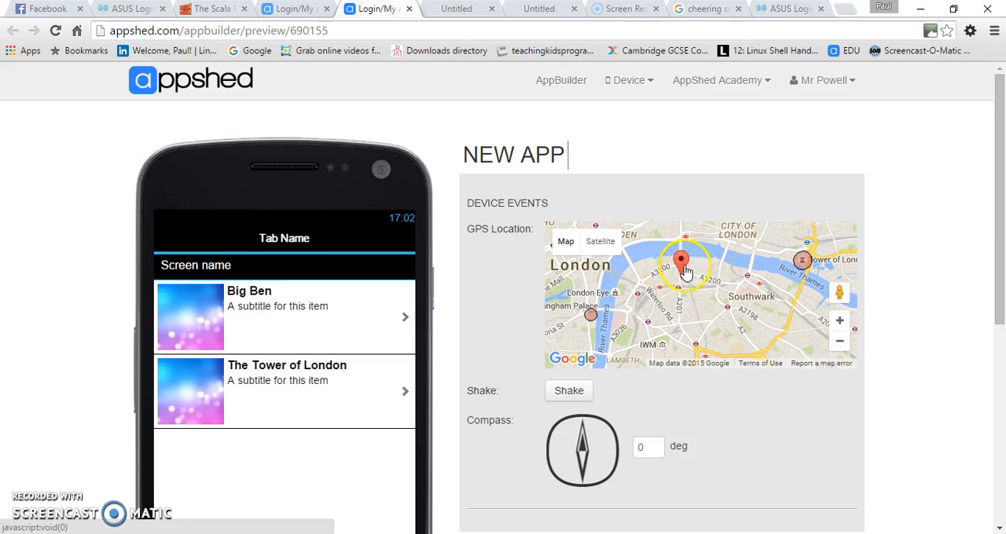
pyautogui.moveTo(680, 261)
pyautogui.mouseDown()
pyautogui.moveTo(740, 264)
pyautogui.moveTo(805, 239)
pyautogui.moveTo(799, 270)
pyautogui.moveTo(808, 251)
pyautogui.moveTo(650, 292)
pyautogui.moveTo(589, 295)
pyautogui.moveTo(723, 288)
pyautogui.mouseUp()
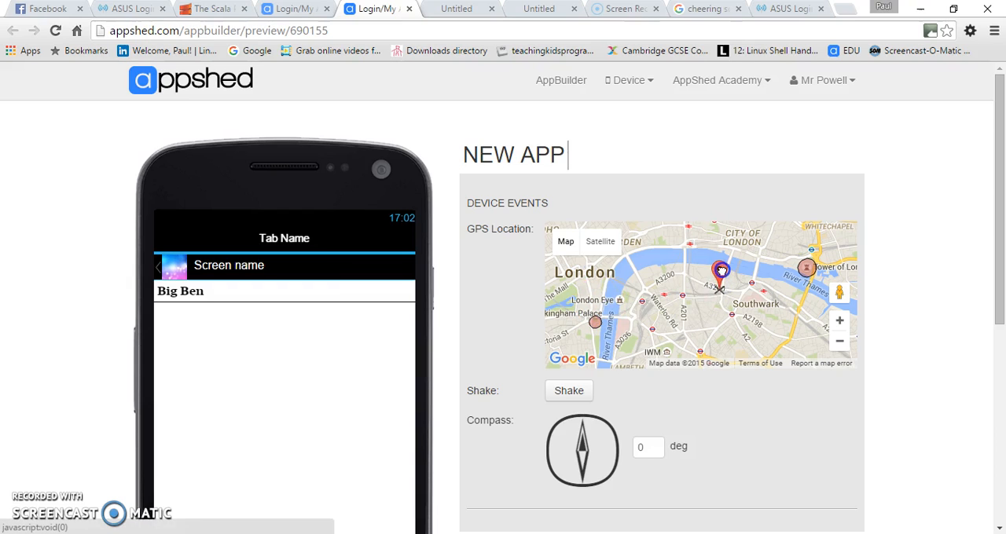
pyautogui.click(608, 314)
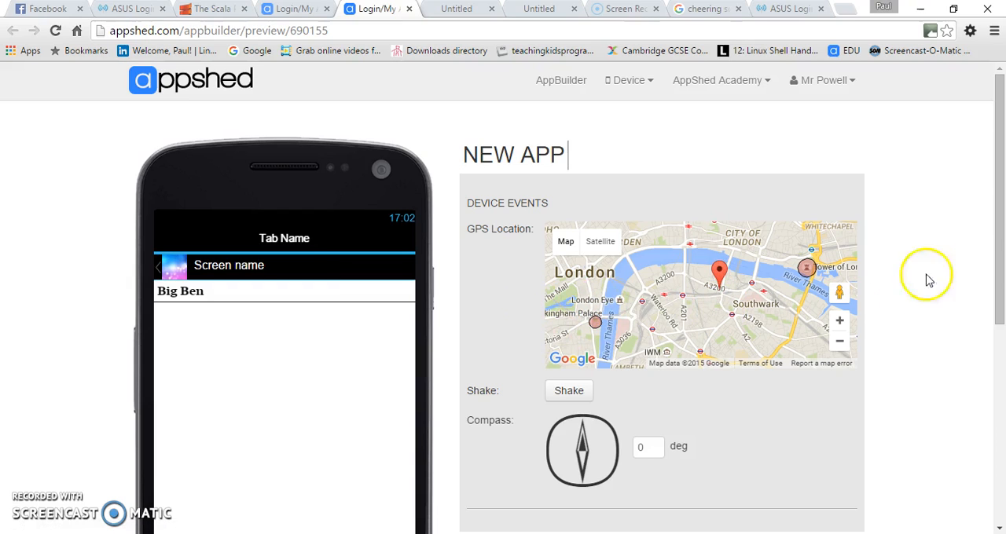
pyautogui.moveTo(997, 276); pyautogui.dragTo(999, 299)
pyautogui.click(620, 172)
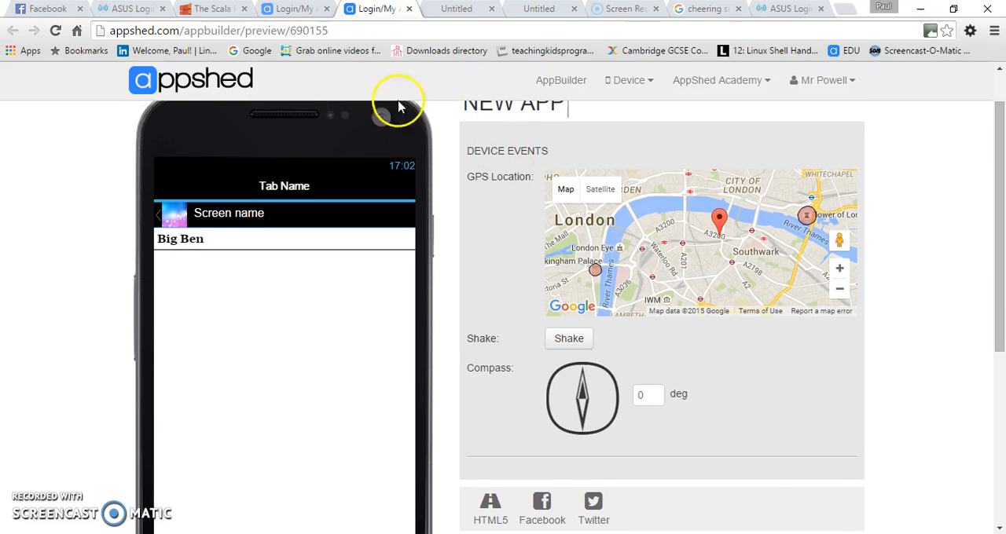
# Return to the app builder, add a Compass event to view its settings, and delete that event
pyautogui.click(291, 9)
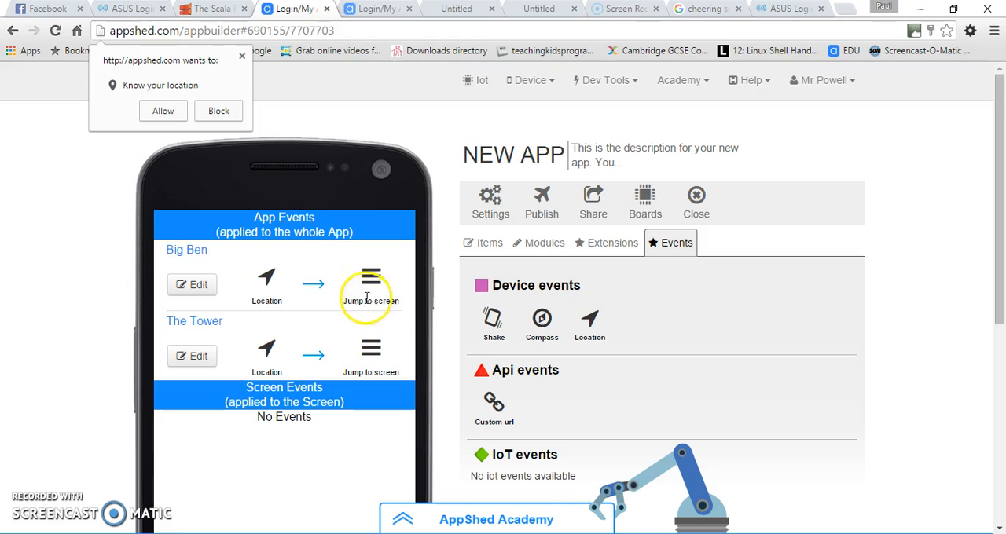
pyautogui.scroll(-1, 445, 315)
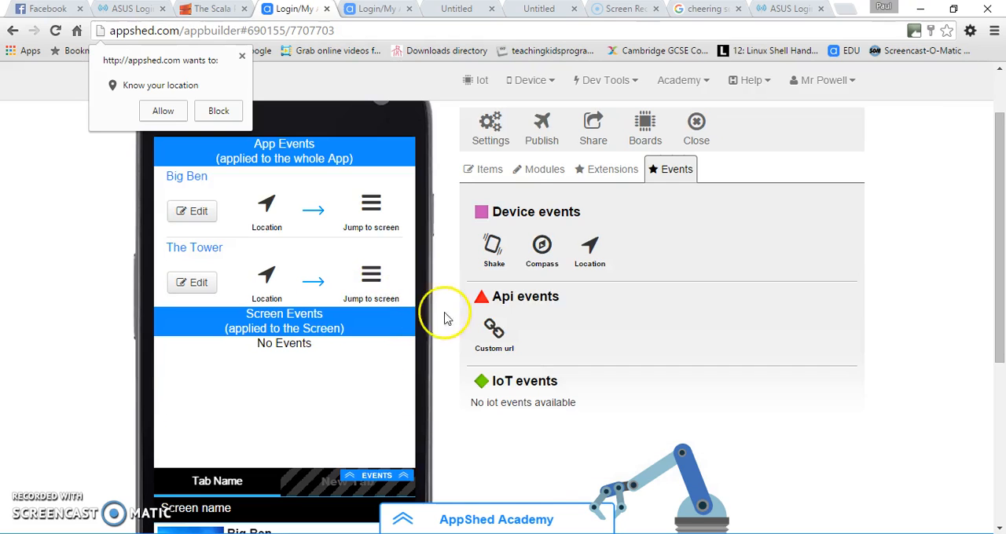
pyautogui.click(543, 247)
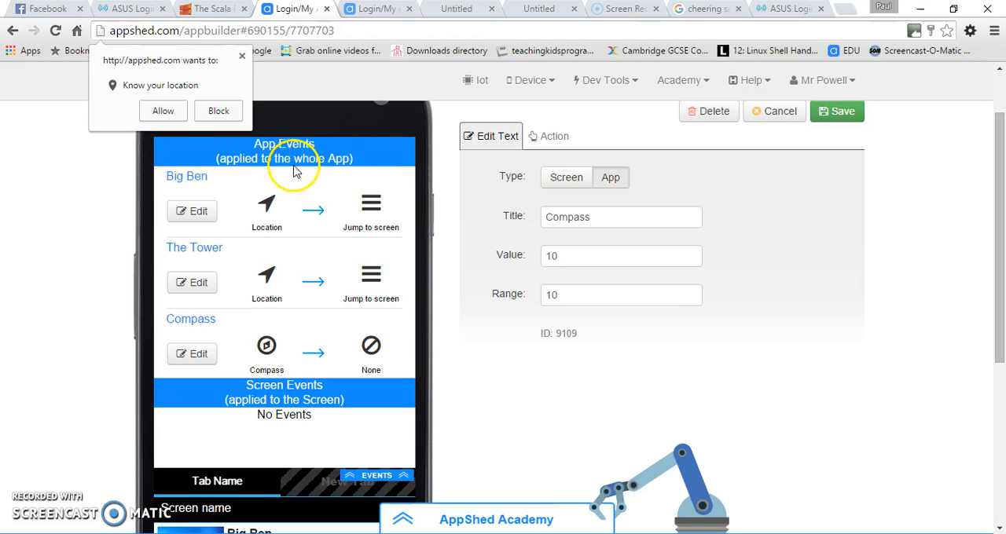
pyautogui.click(705, 114)
pyautogui.click(395, 359)
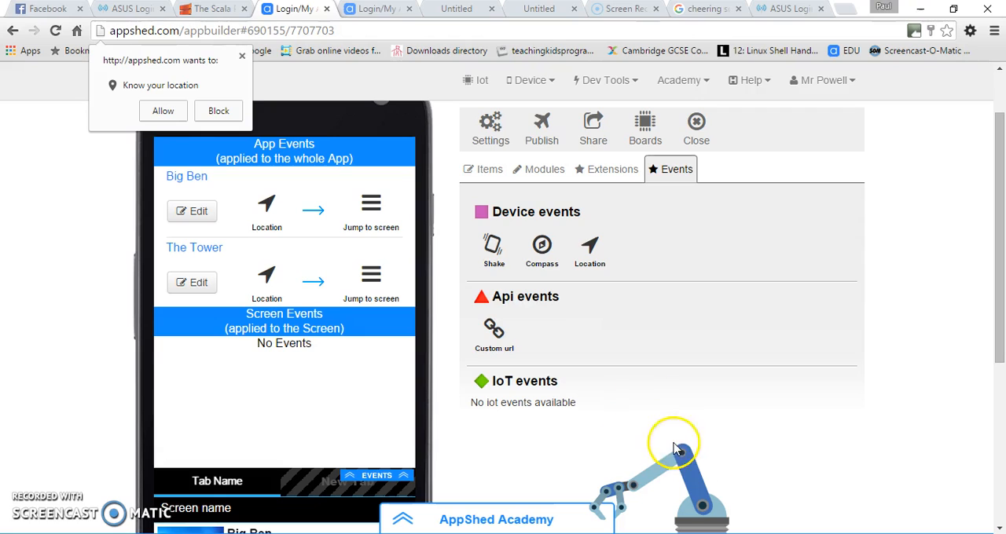
# Add a Shake device event to the app
pyautogui.click(489, 247)
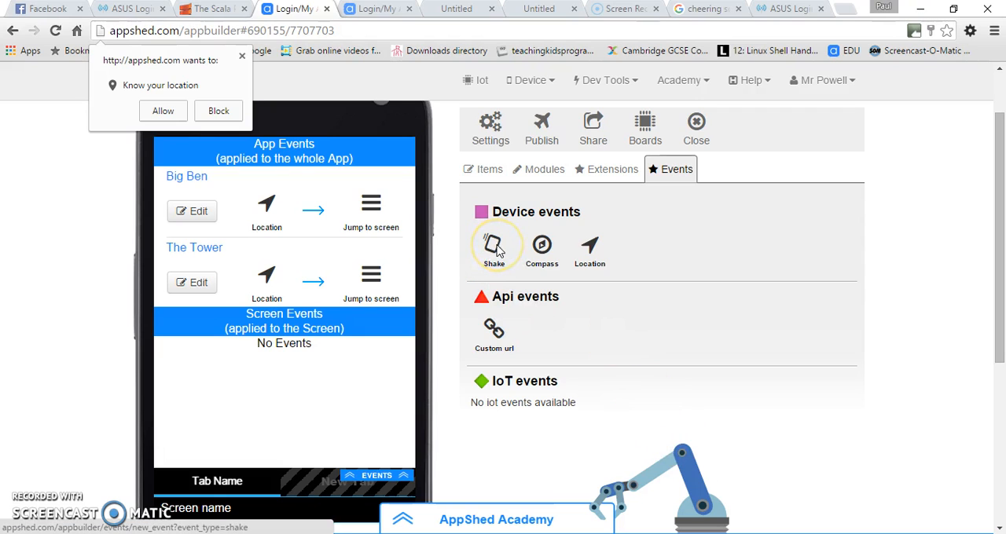